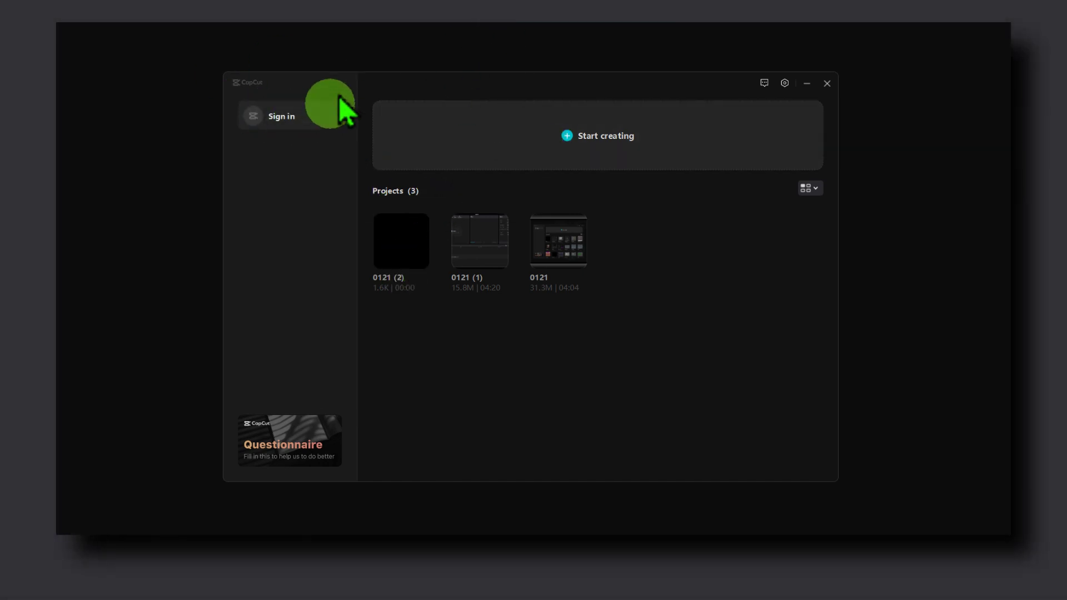
drag(343, 92, 364, 101)
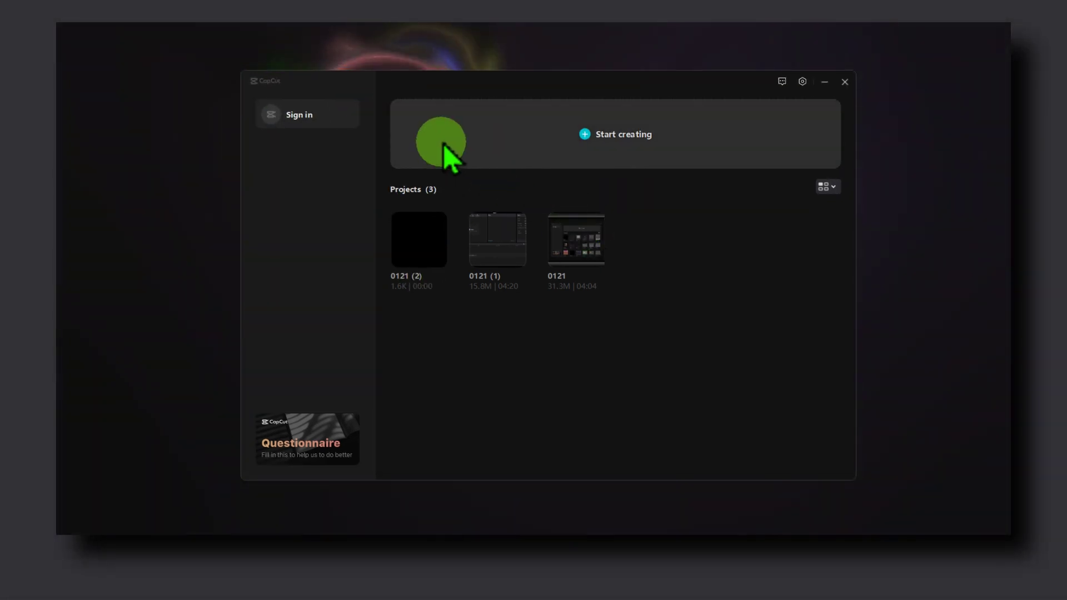
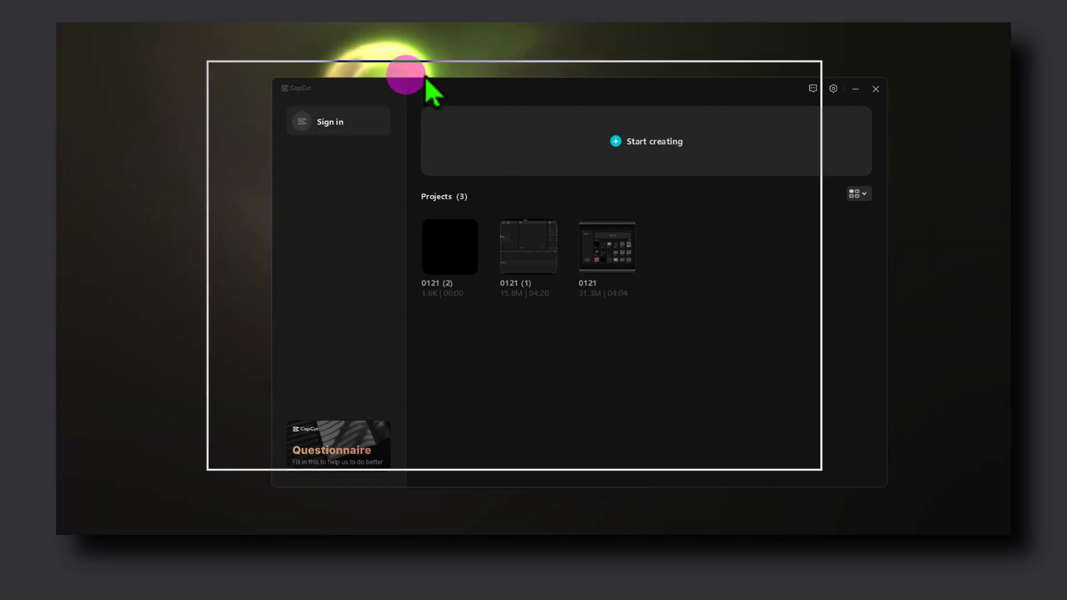
Step: Bring the CapCut window into view and start the new empty project 0121 (3)
drag(417, 117, 398, 95)
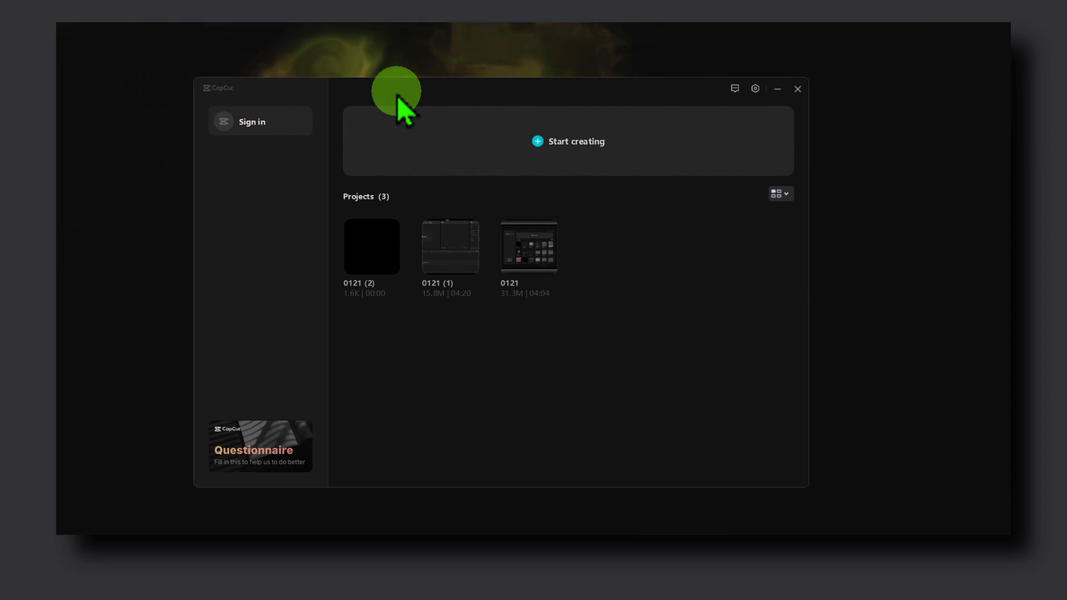
drag(397, 100, 424, 91)
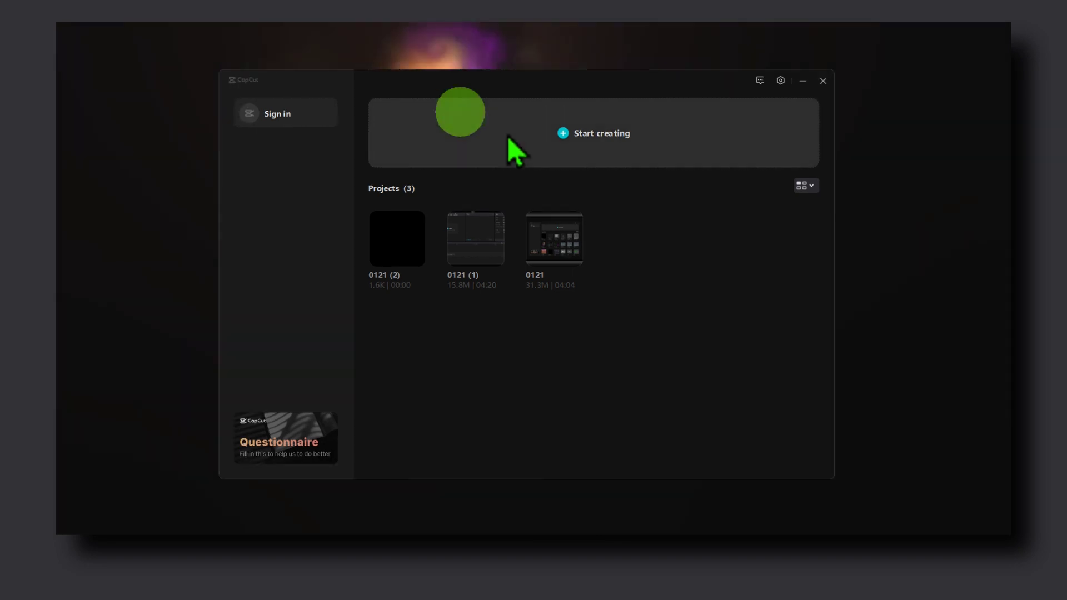
click(552, 138)
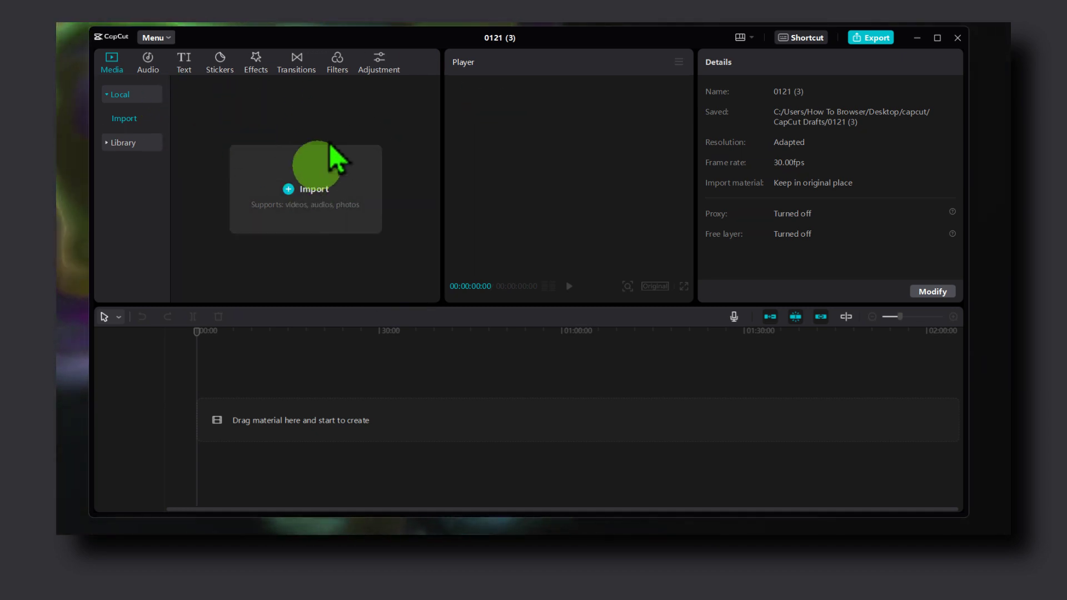
Step: Import the second- and third-row recordings from the OBS Youtube Recordings folder
click(333, 189)
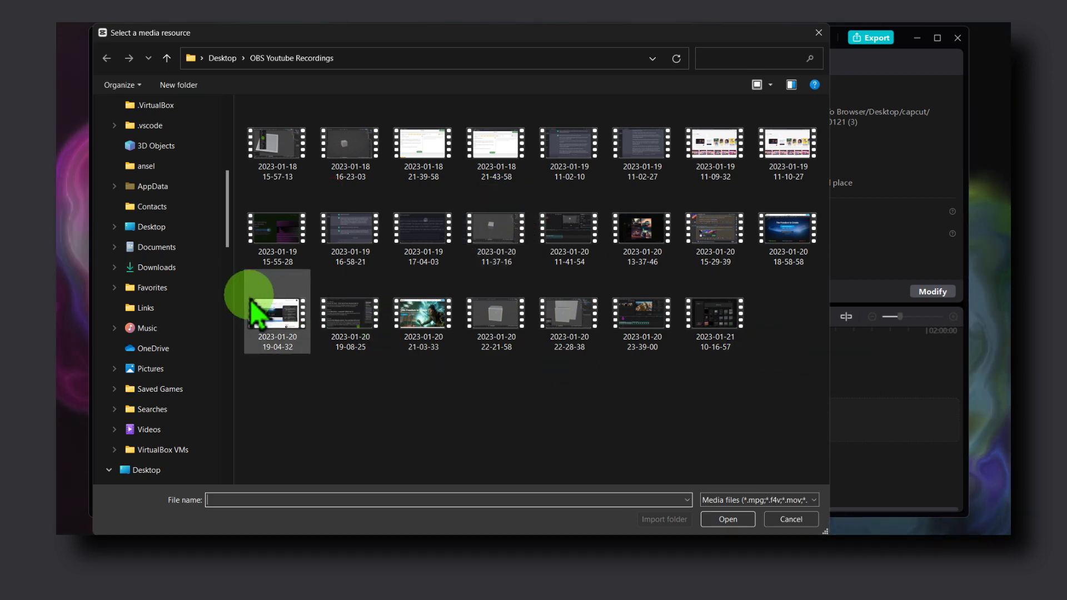
drag(234, 307, 134, 306)
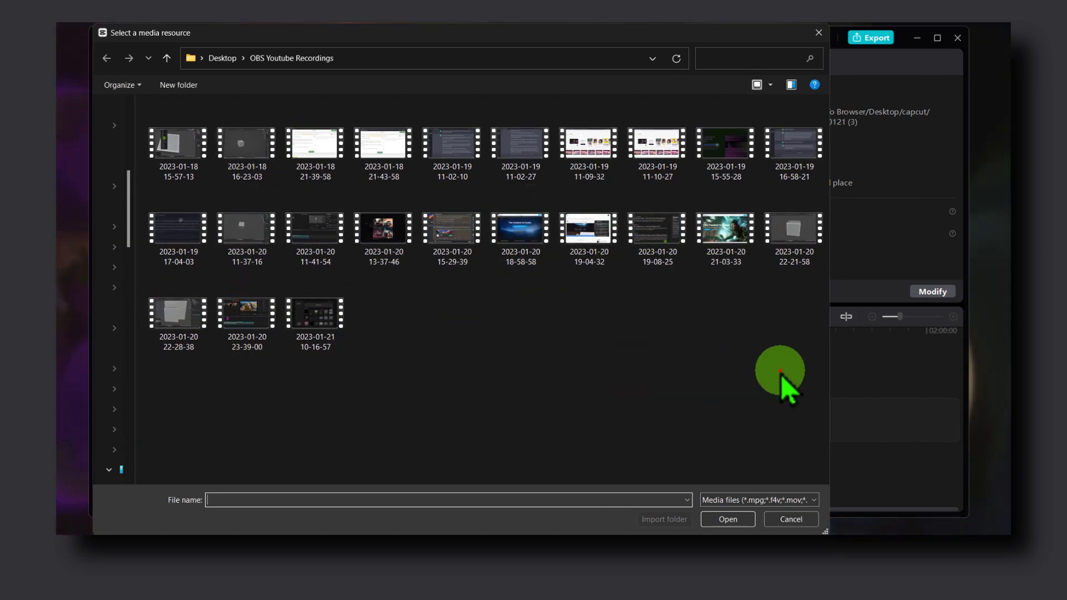
drag(765, 364, 163, 220)
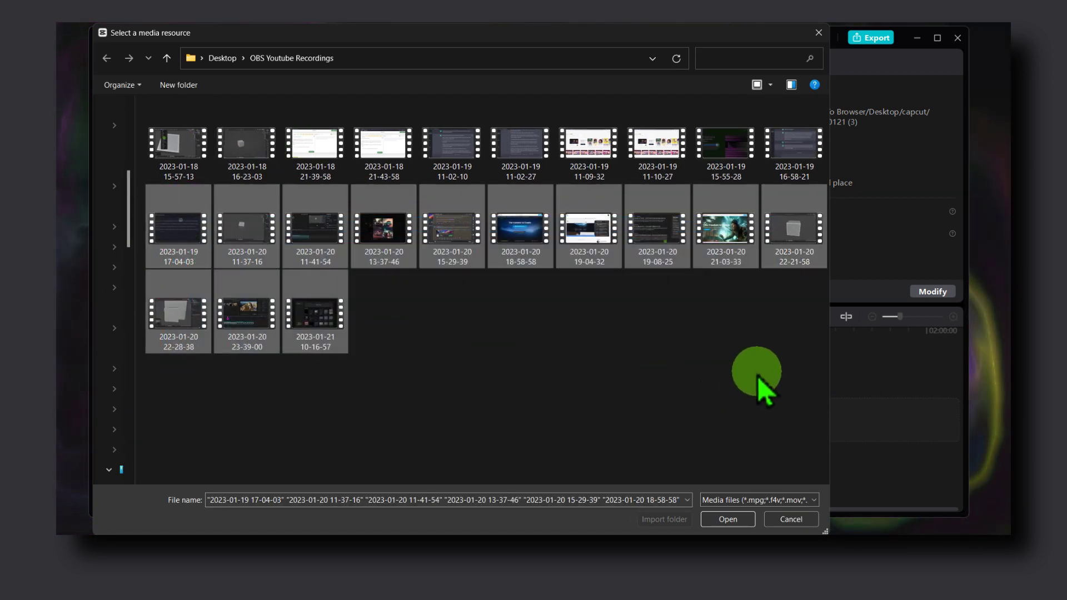
click(726, 520)
scroll(333, 225, down, 3)
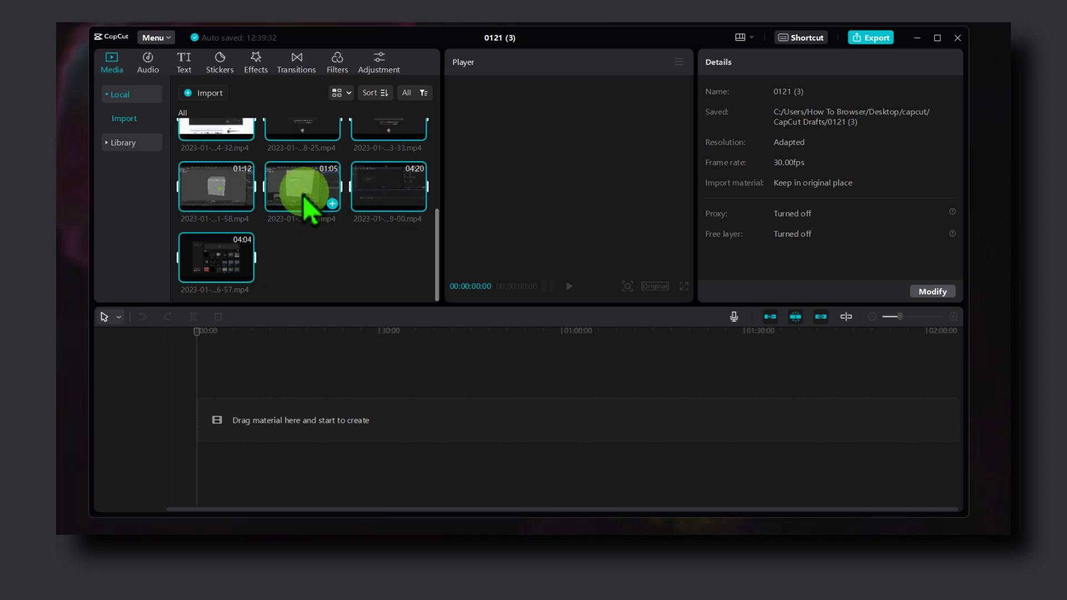
Step: Place all imported recordings end to end on the main track, about 43 minutes total
drag(308, 204, 251, 417)
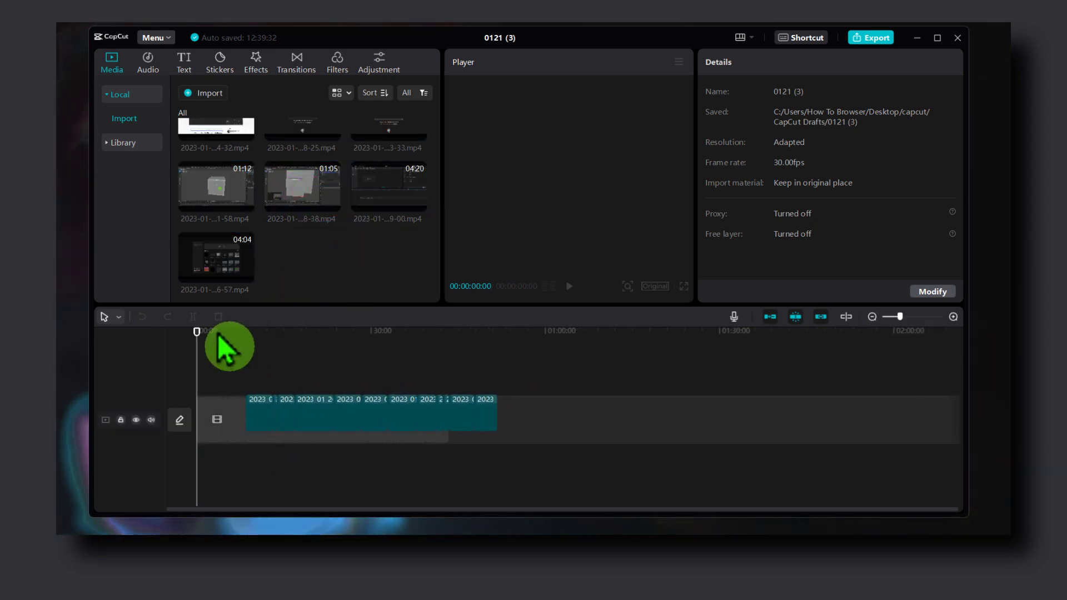
mouse_move(228, 334)
mouse_down()
mouse_move(440, 334)
mouse_move(197, 334)
mouse_up()
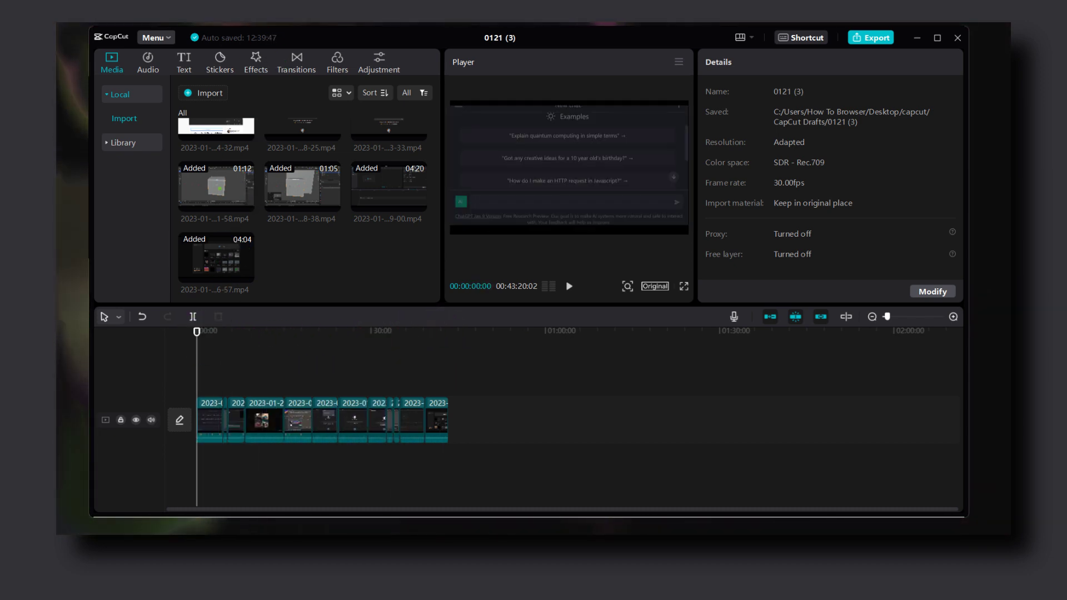
scroll(362, 334, up, 1)
scroll(340, 351, up, 1)
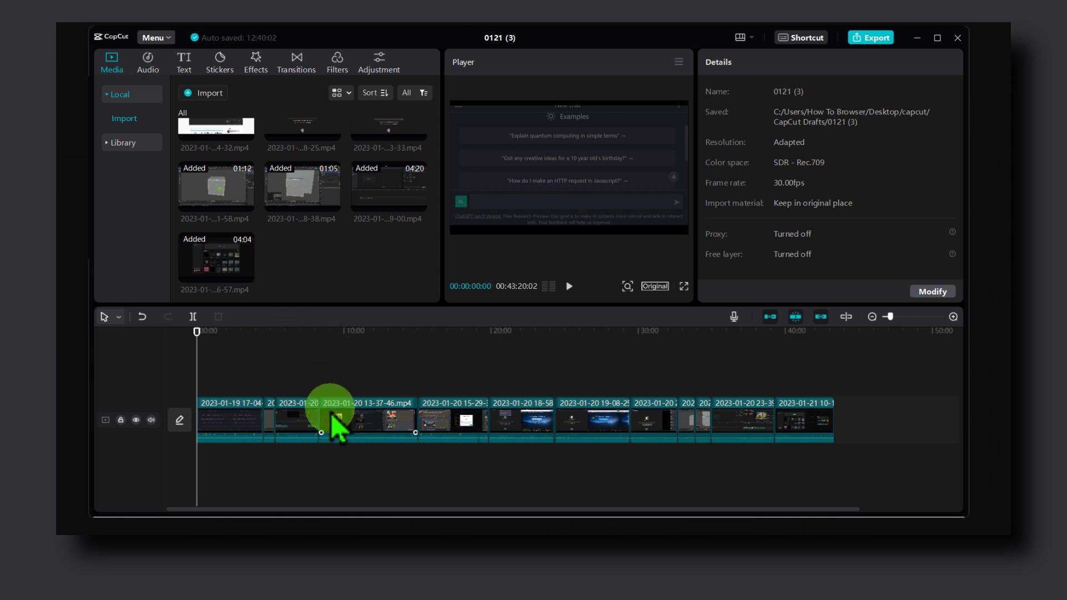
click(217, 376)
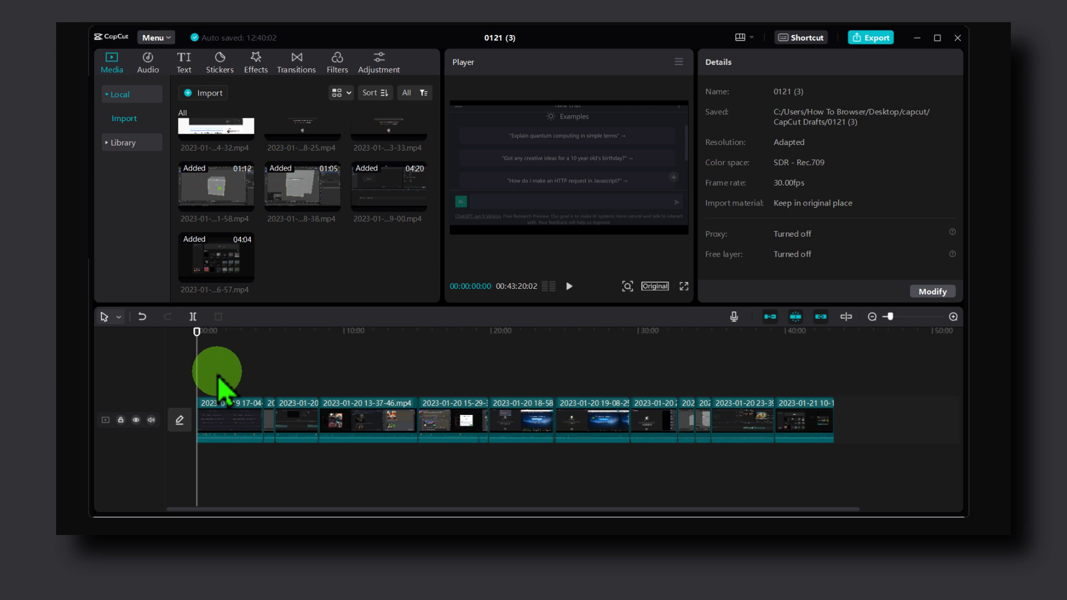
click(118, 317)
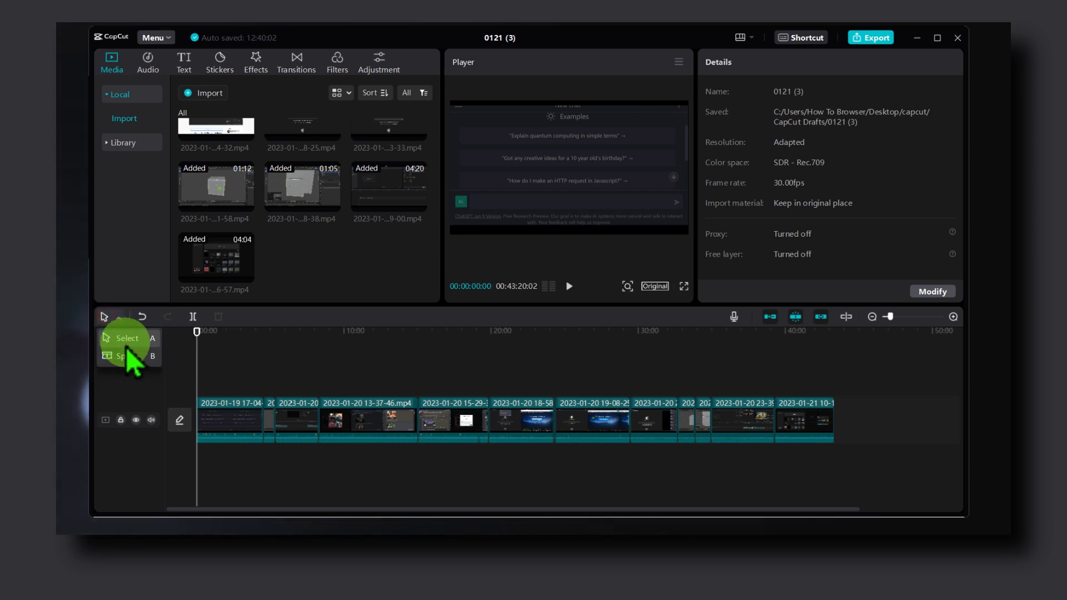
click(125, 356)
click(289, 367)
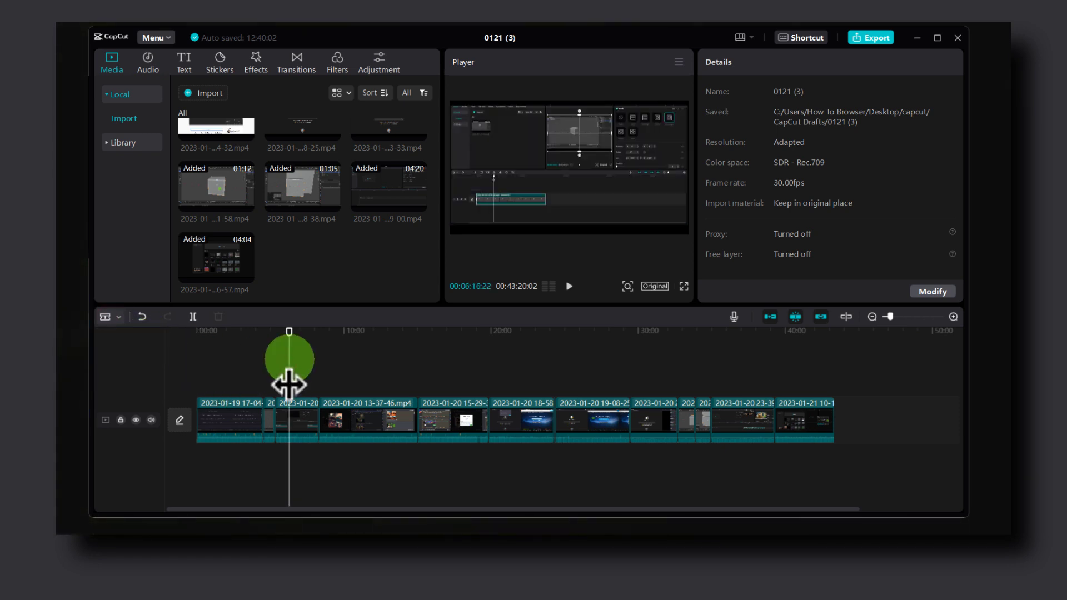
scroll(401, 358, up, 2)
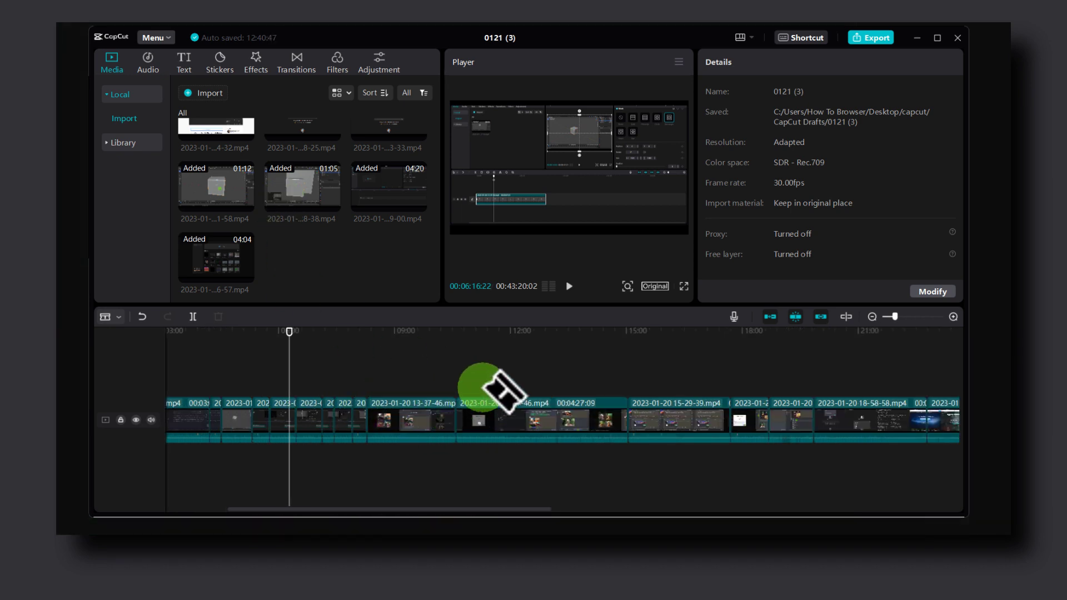
scroll(468, 384, up, 3)
scroll(342, 374, up, 4)
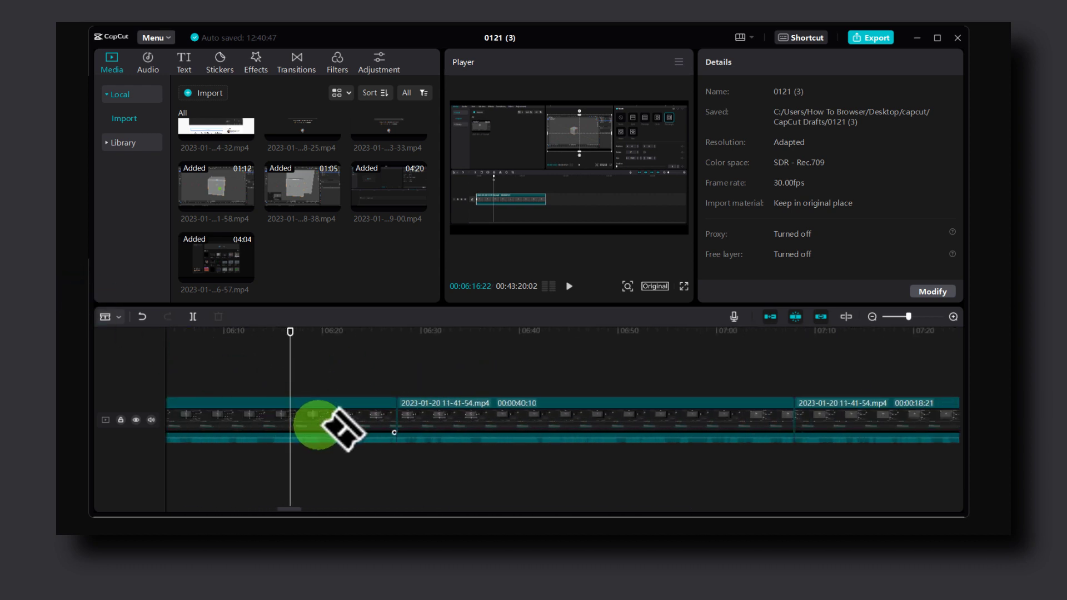
click(128, 339)
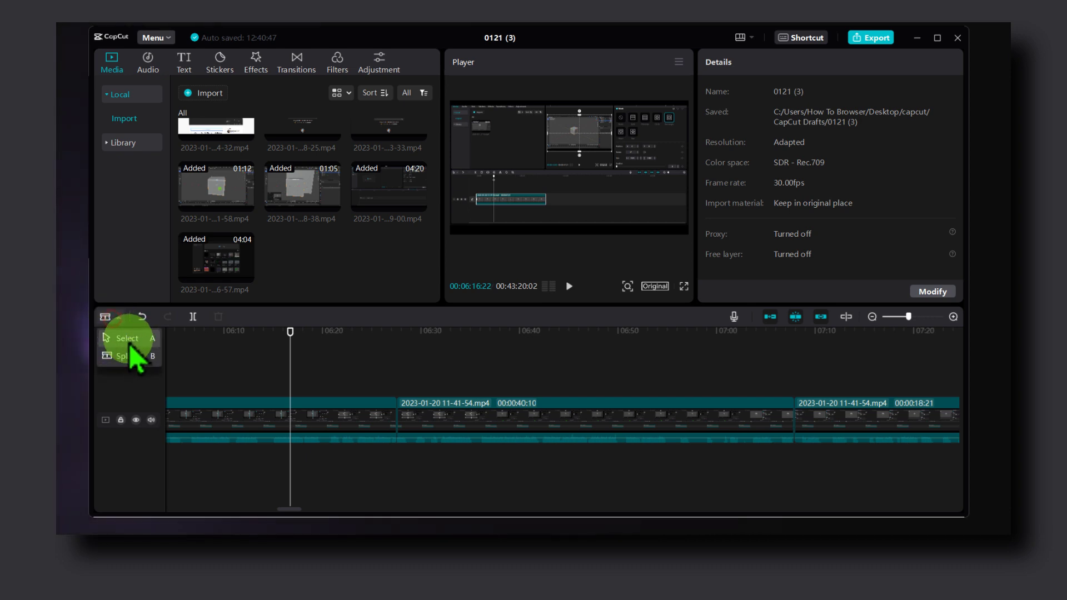
click(237, 365)
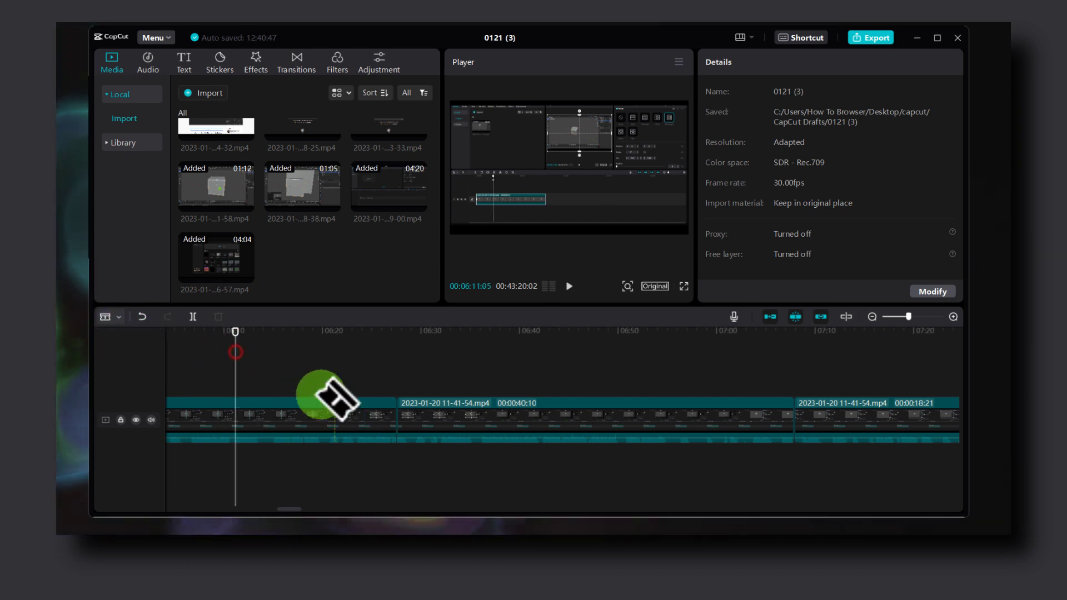
click(109, 316)
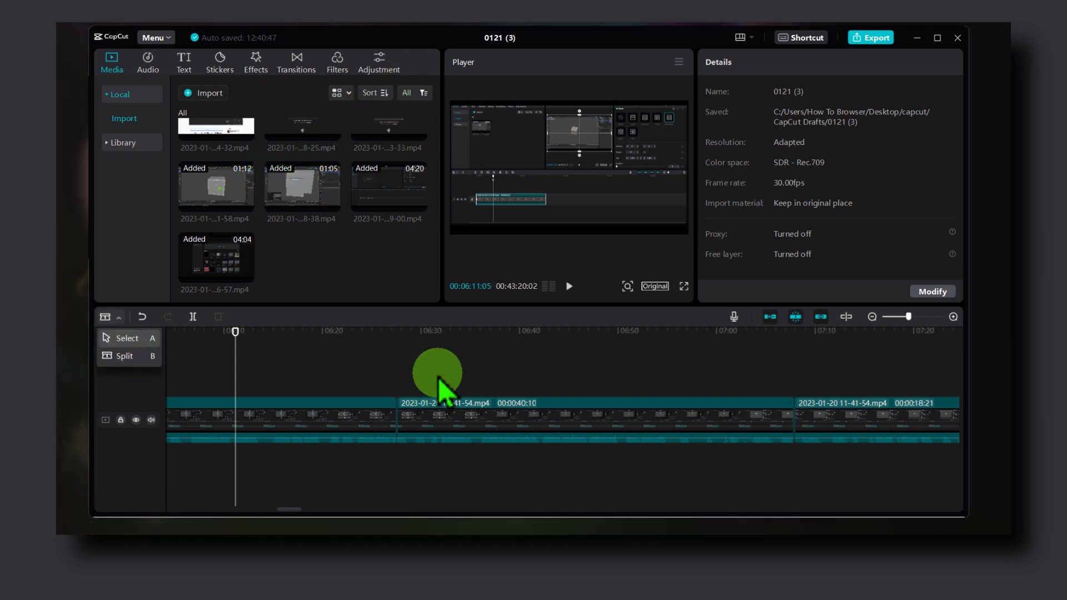
key(b)
click(286, 393)
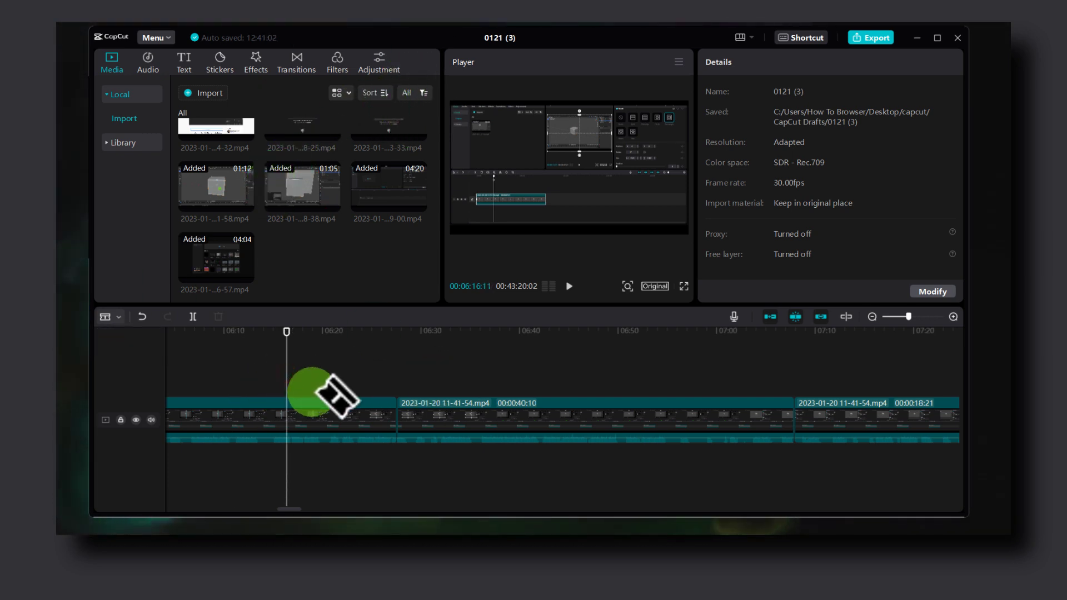
key(b)
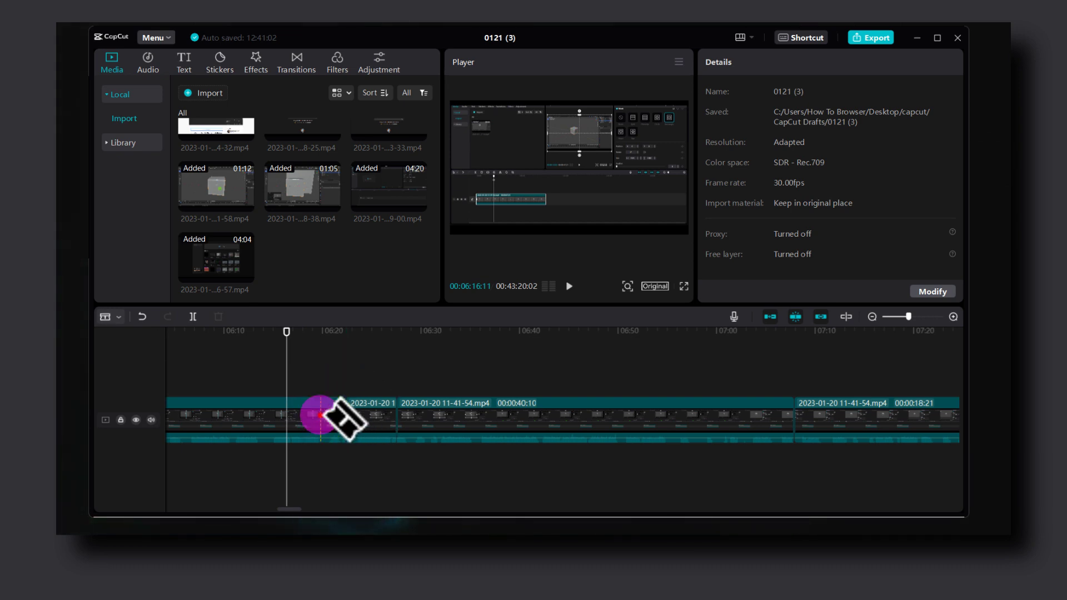
click(321, 414)
click(288, 414)
click(493, 414)
click(546, 415)
click(606, 414)
click(661, 414)
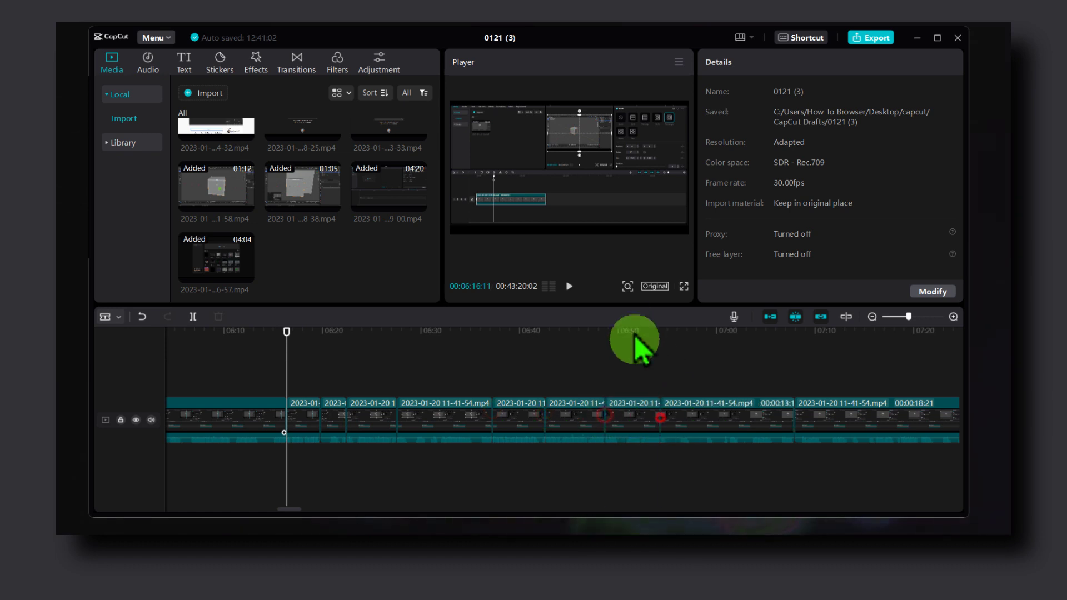
click(584, 332)
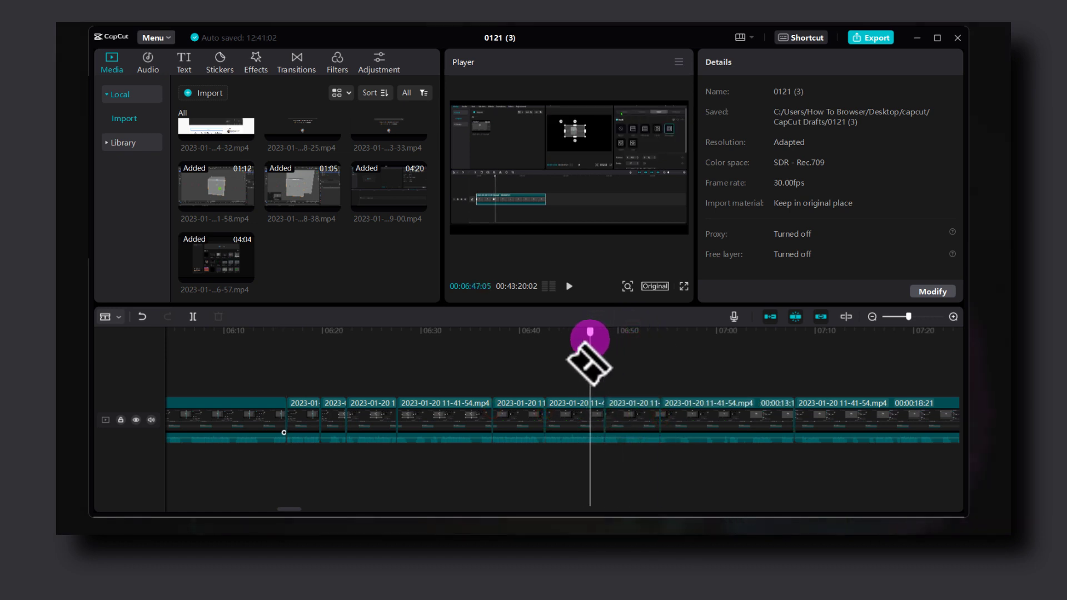
drag(589, 334, 424, 334)
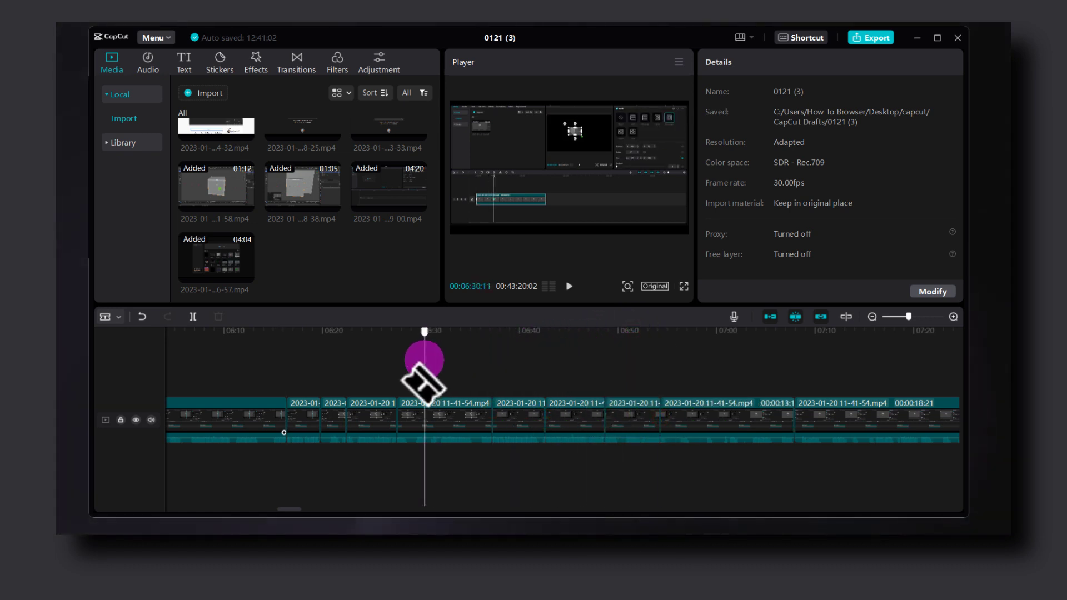
click(302, 333)
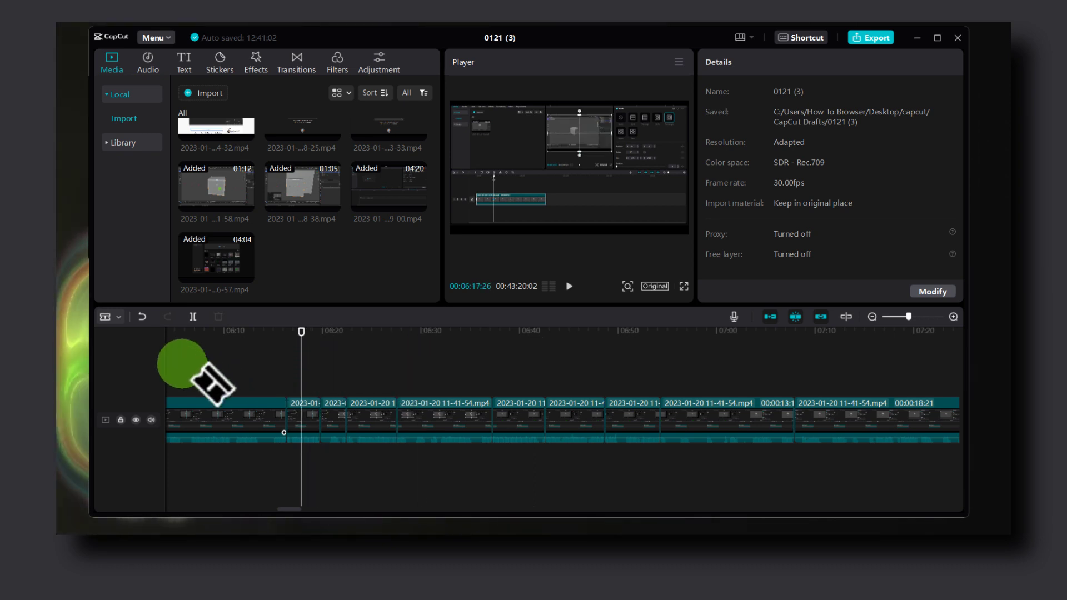
Step: With the Select tool, lift two cut pieces near 06:30 onto two new overlay tracks
key(a)
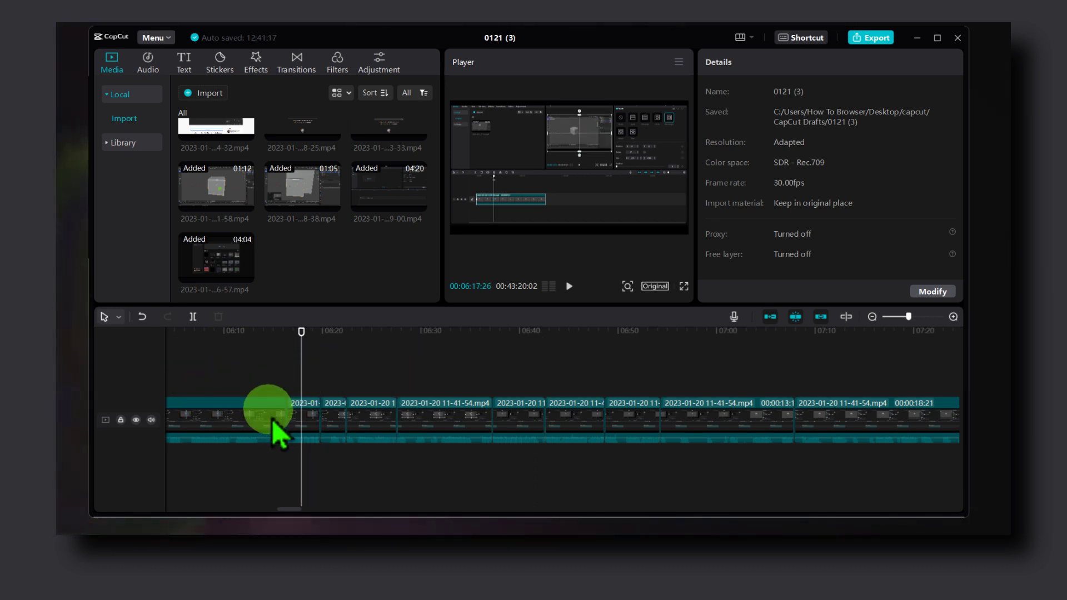
click(279, 426)
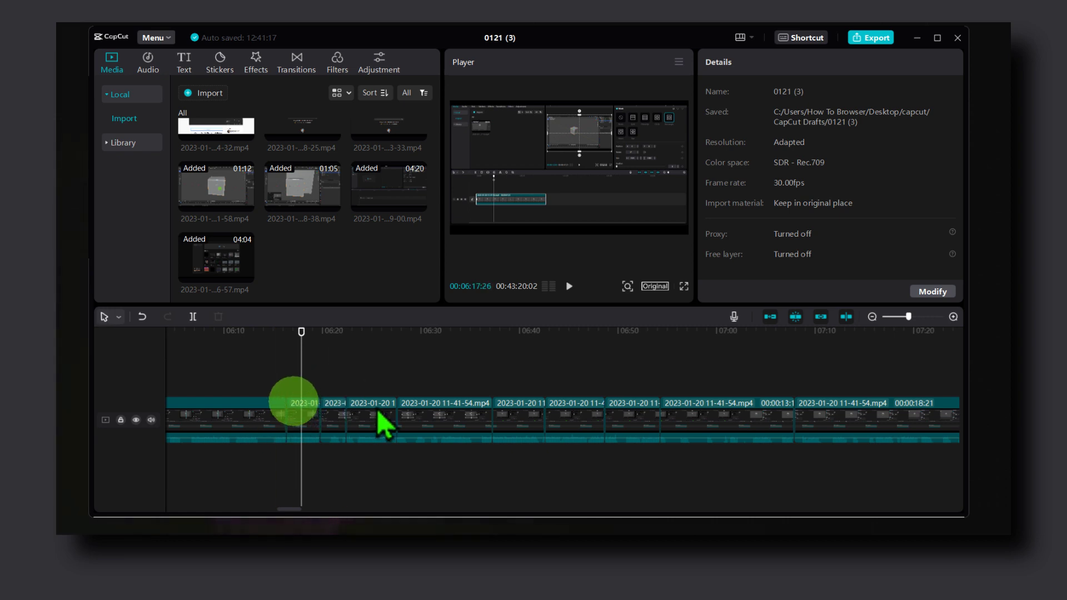
key(b)
key(a)
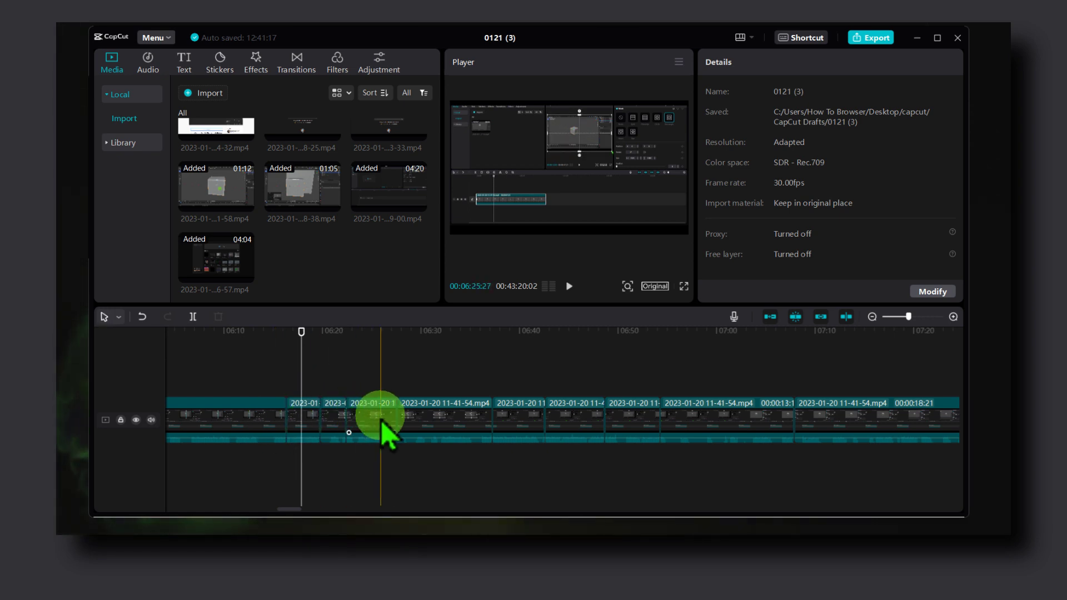
drag(384, 430, 428, 346)
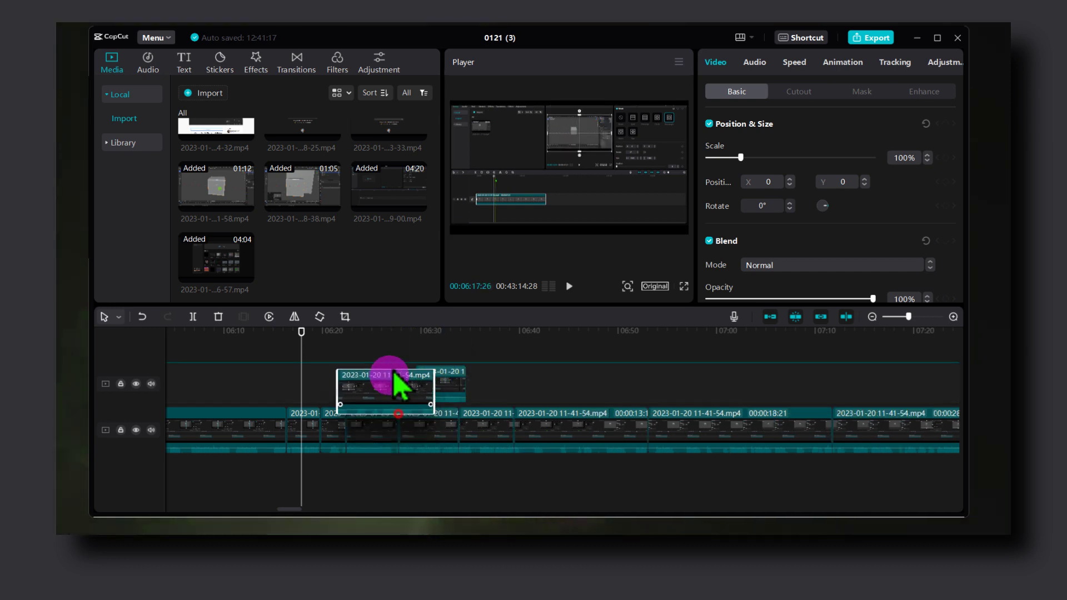
drag(406, 472, 408, 354)
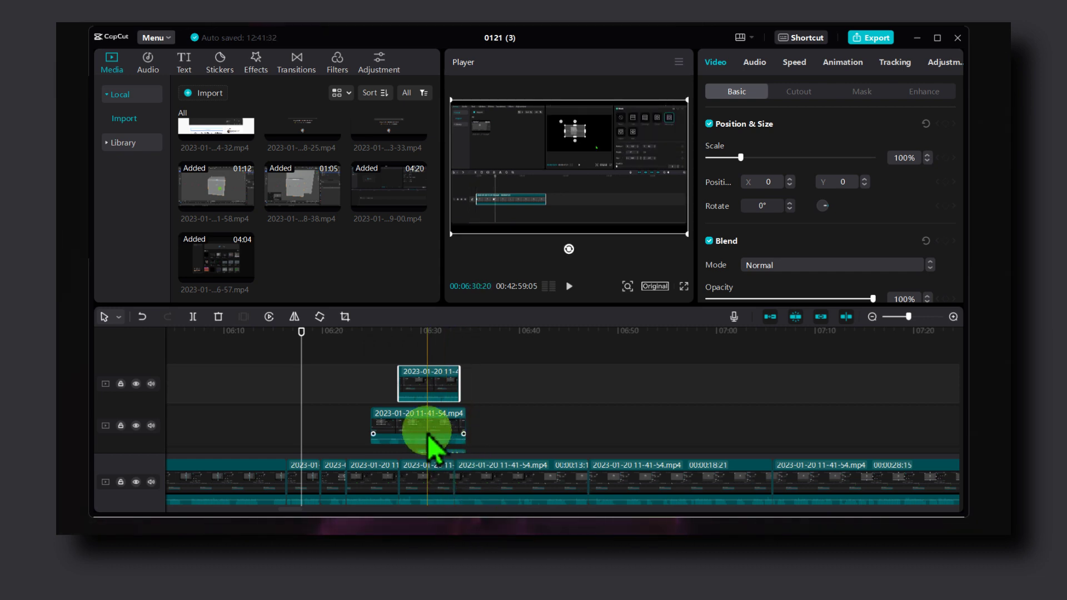
click(108, 318)
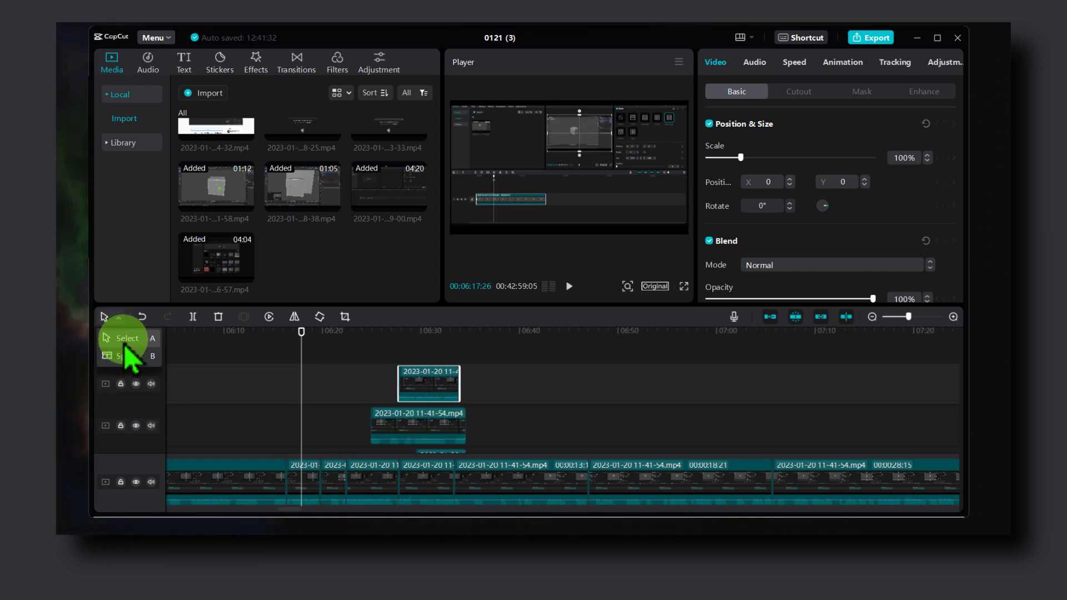
Step: Move another main-track clip near 06:30 onto a third overlay track and trim its edge
click(335, 394)
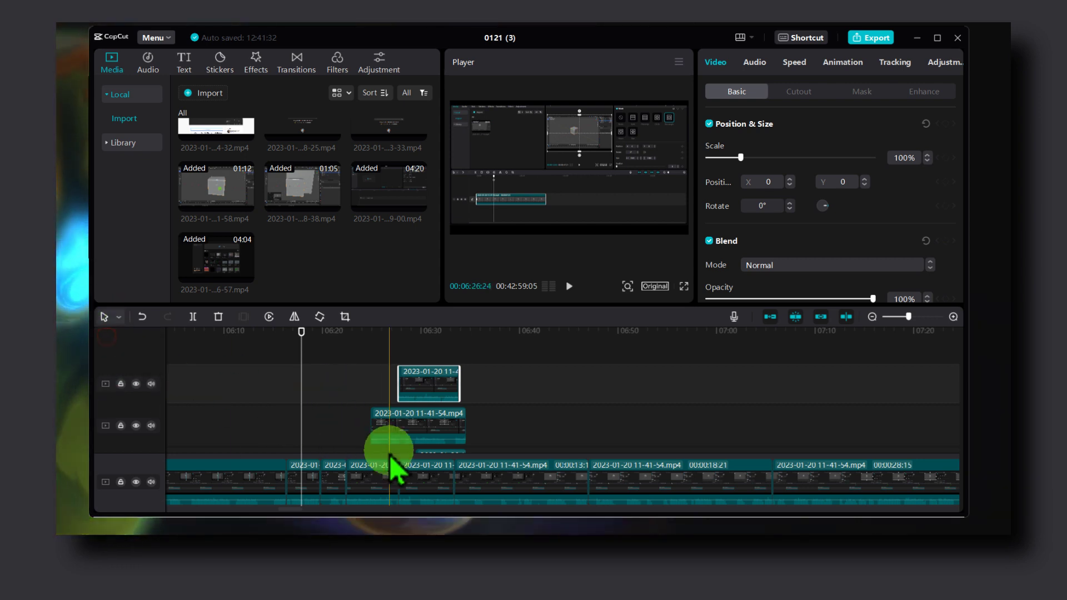
click(435, 427)
click(429, 388)
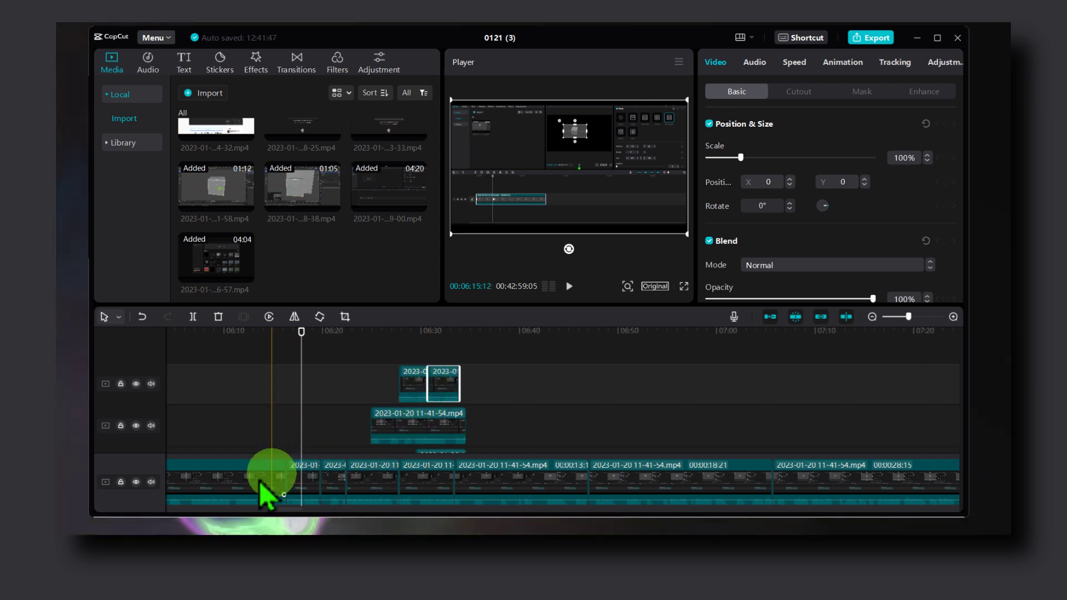
click(218, 485)
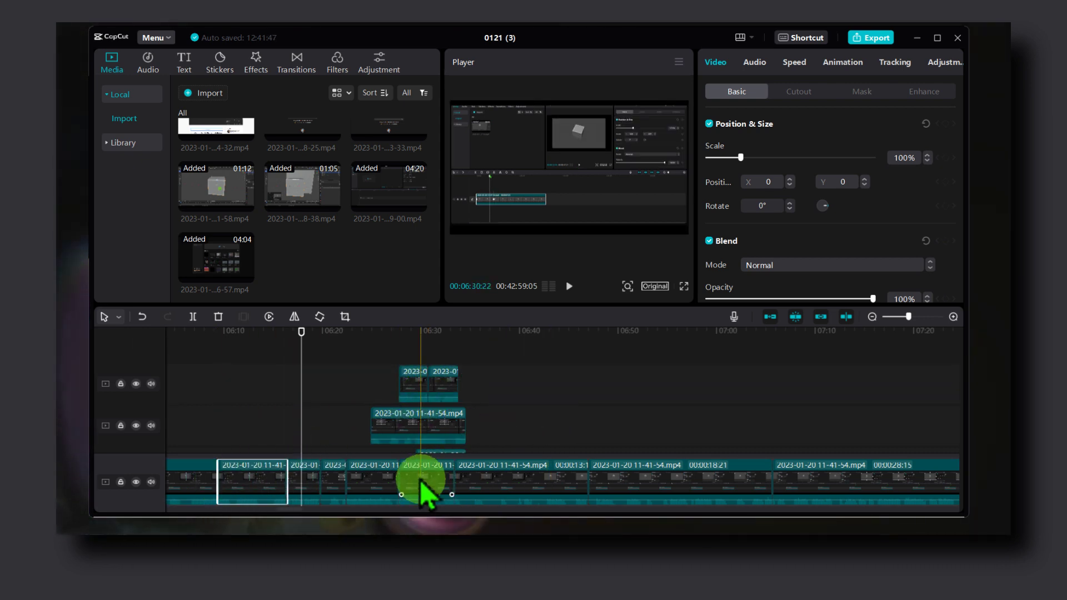
drag(473, 353, 425, 446)
drag(429, 488, 434, 442)
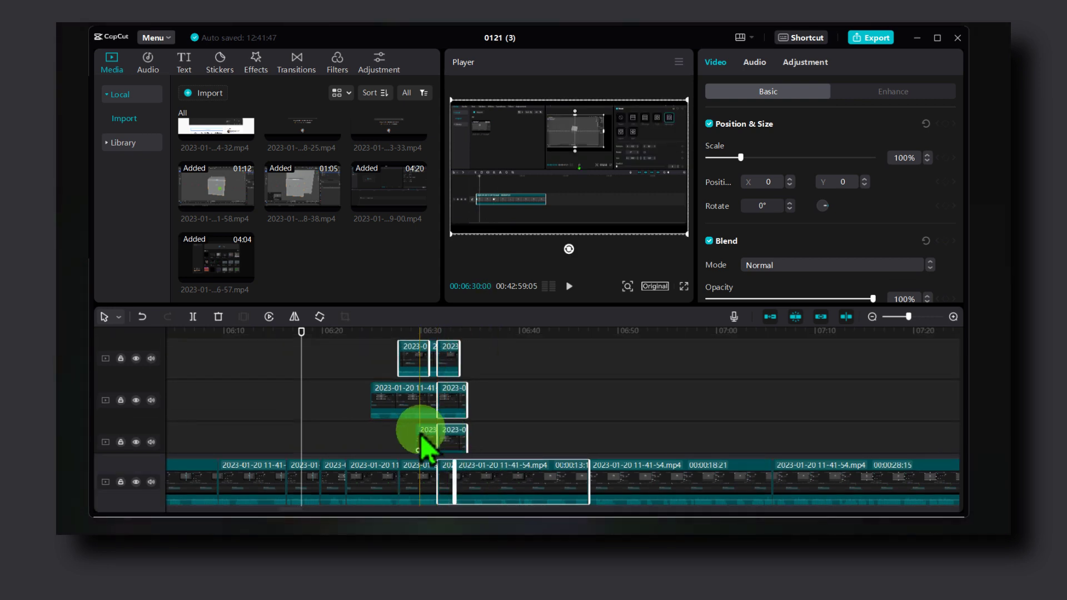
drag(419, 434, 454, 434)
scroll(479, 442, down, 1)
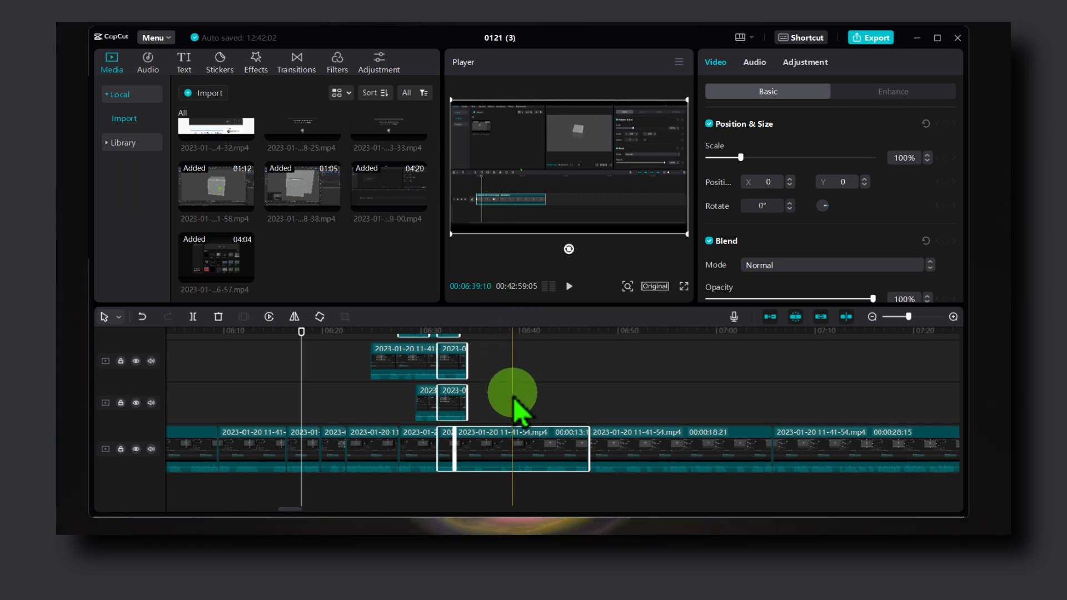
key(ctrl+equal)
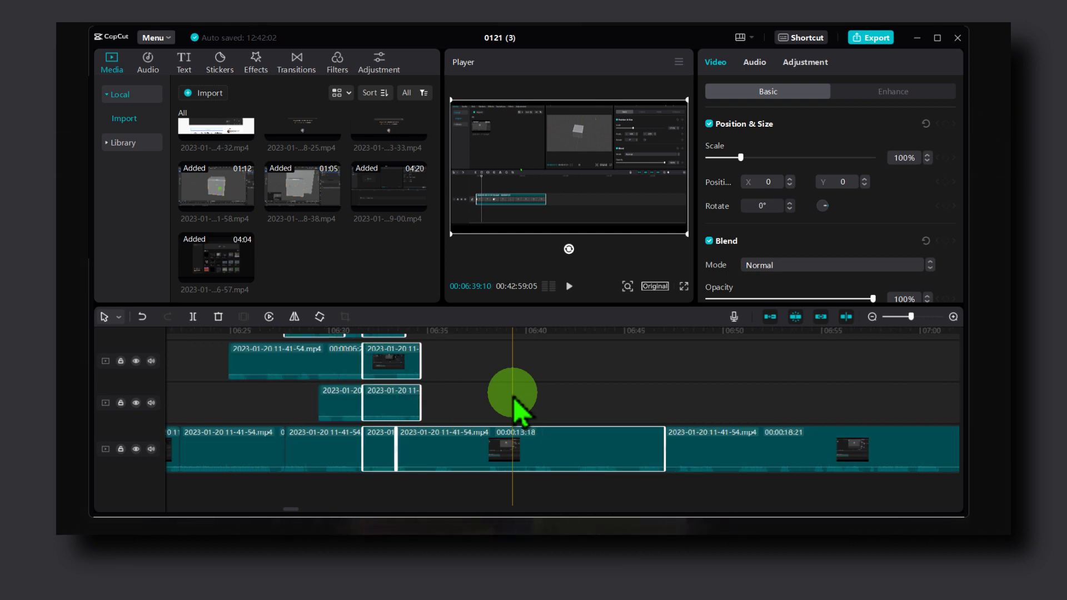
scroll(515, 406, up, 8)
scroll(516, 406, down, 6)
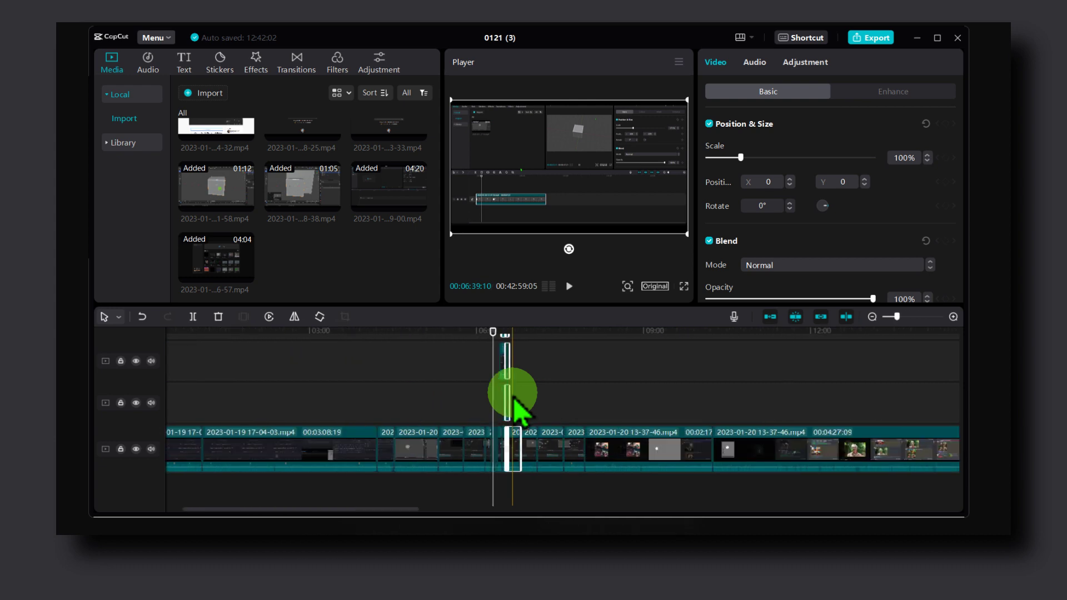
scroll(515, 407, down, 4)
click(565, 433)
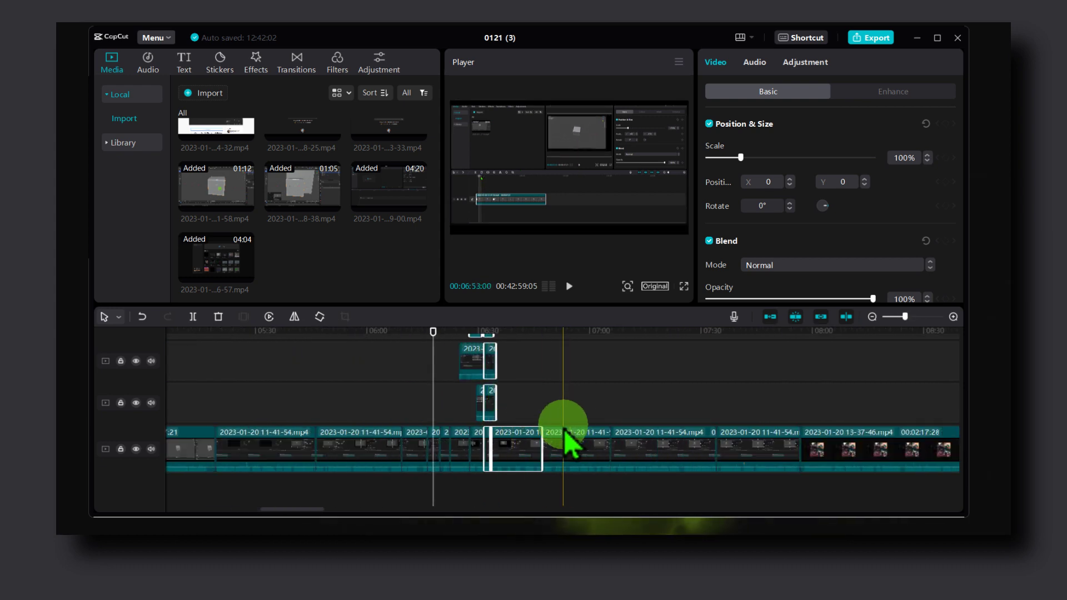
scroll(550, 417, down, 2)
scroll(543, 413, up, 2)
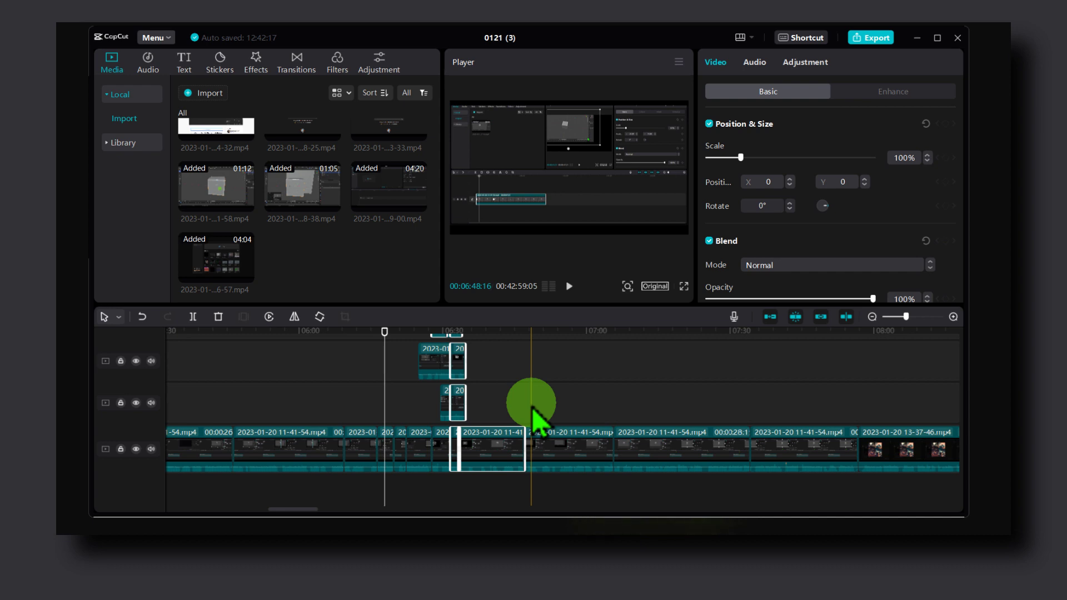
click(534, 407)
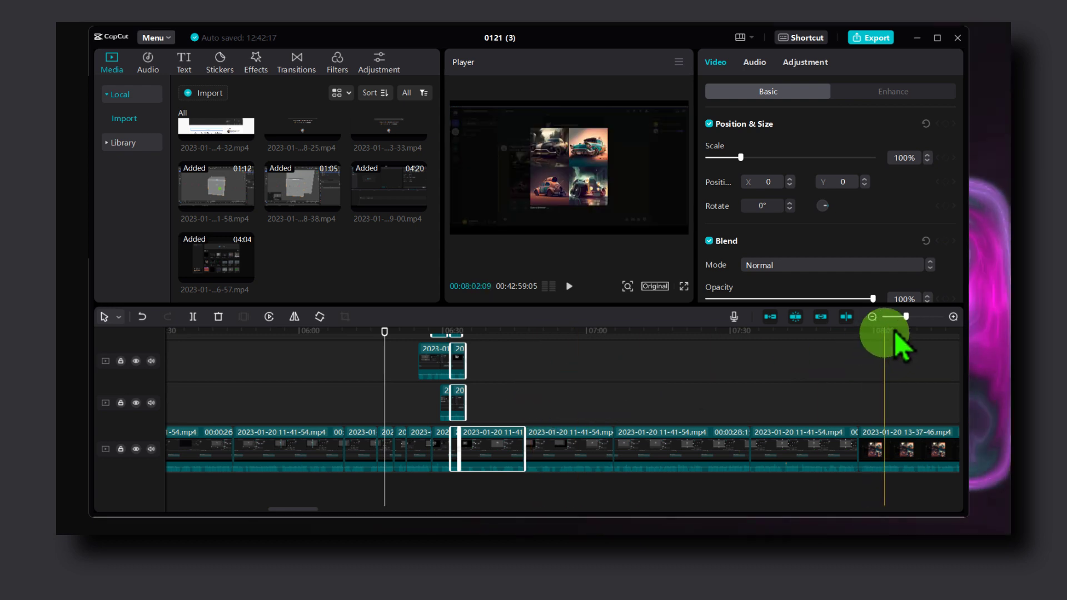
drag(906, 316, 927, 317)
scroll(586, 367, up, 3)
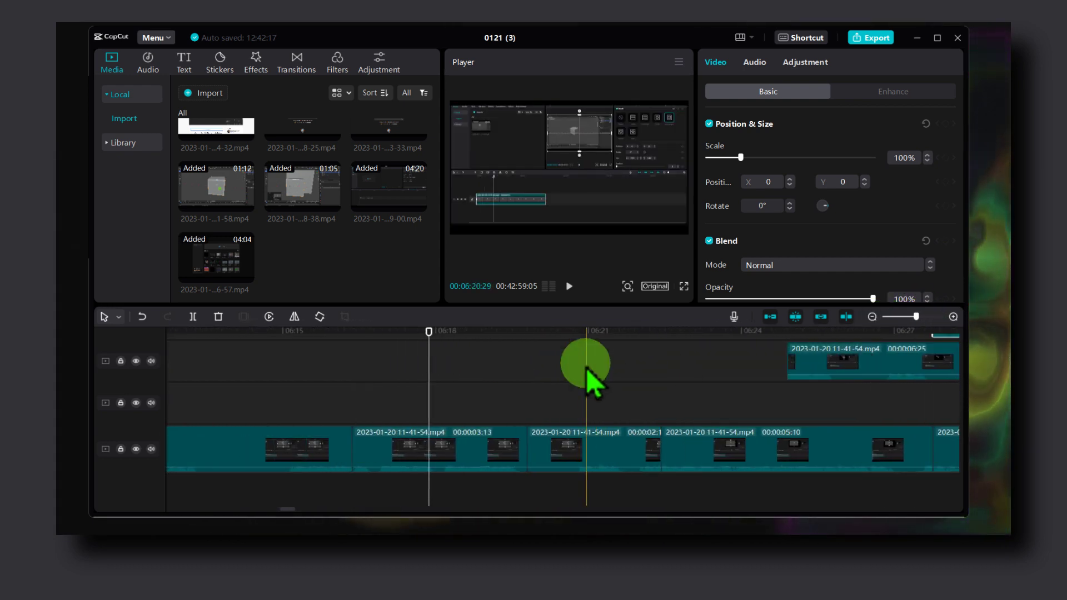
scroll(586, 366, up, 4)
scroll(586, 367, down, 2)
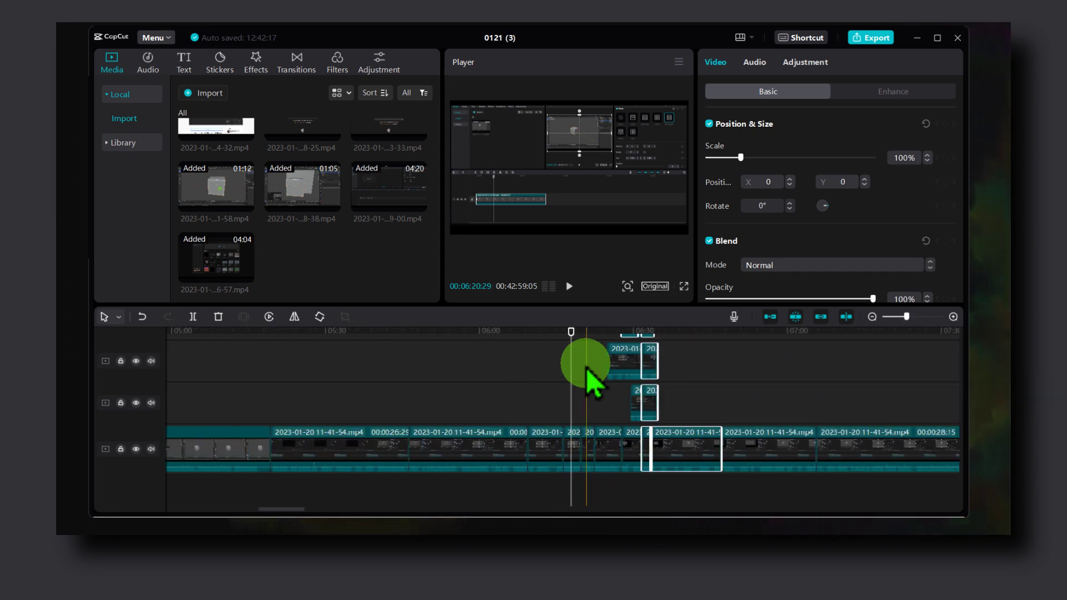